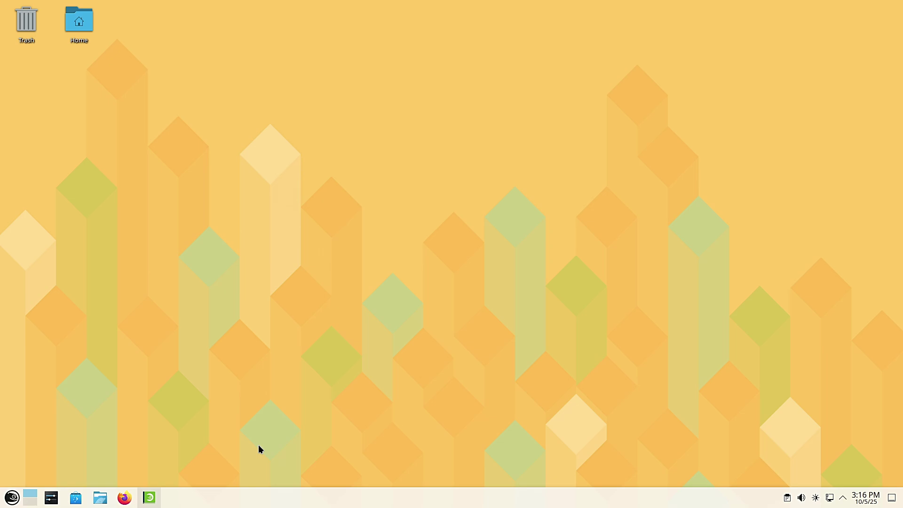
Launch the openSUSE Welcome window from its green taskbar icon
click(158, 499)
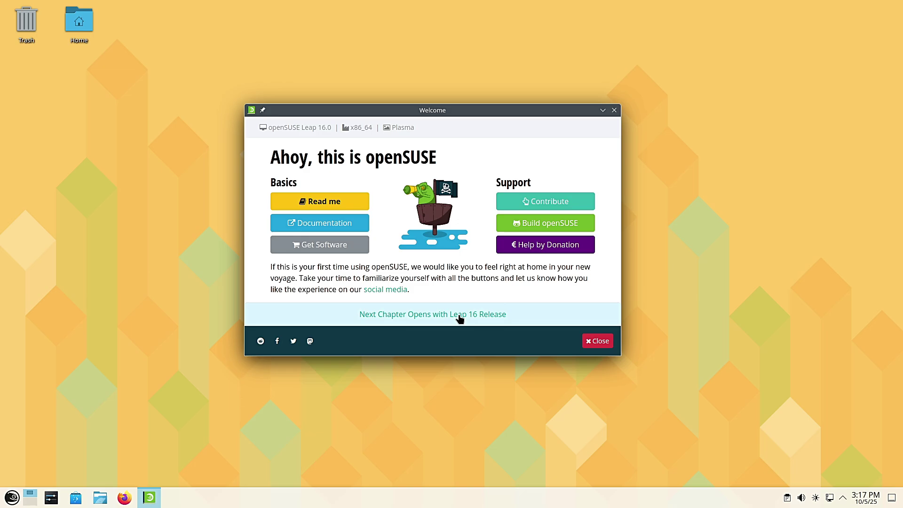
Close the Welcome window, then launch Dolphin and move and enlarge its window
click(614, 110)
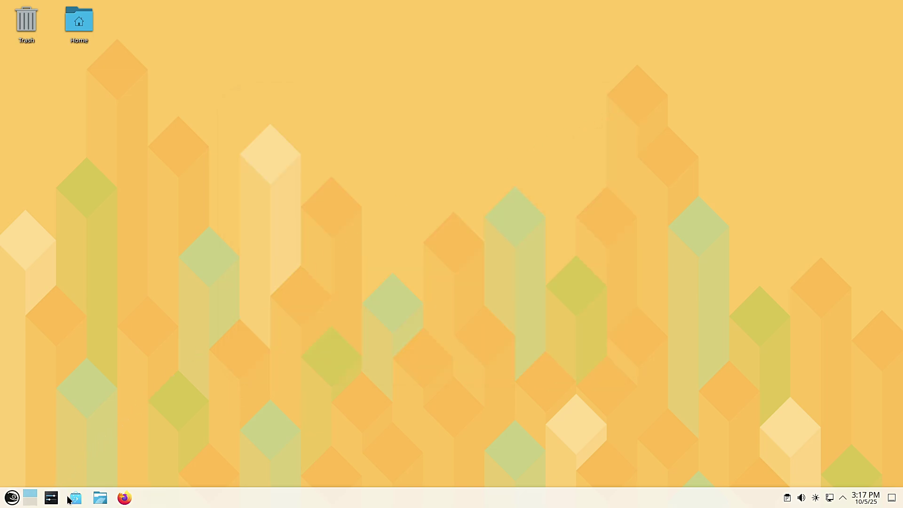
click(100, 498)
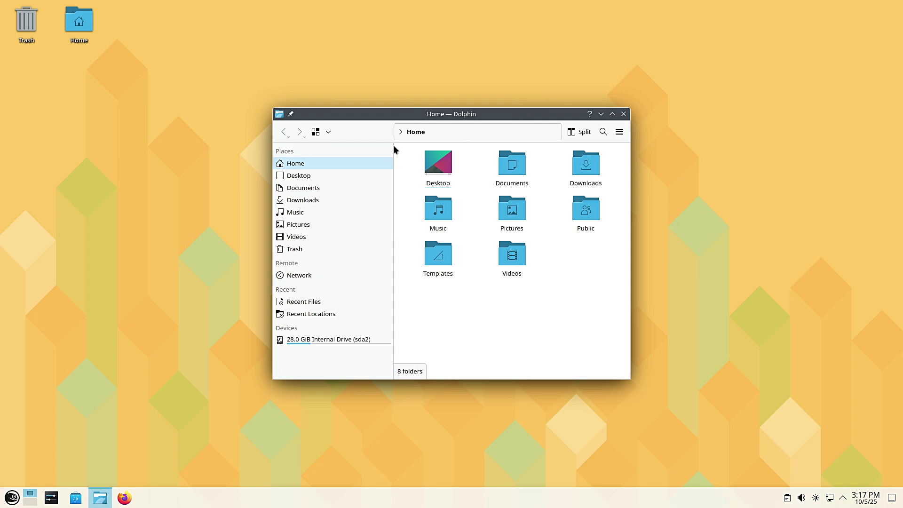
drag(409, 117, 402, 60)
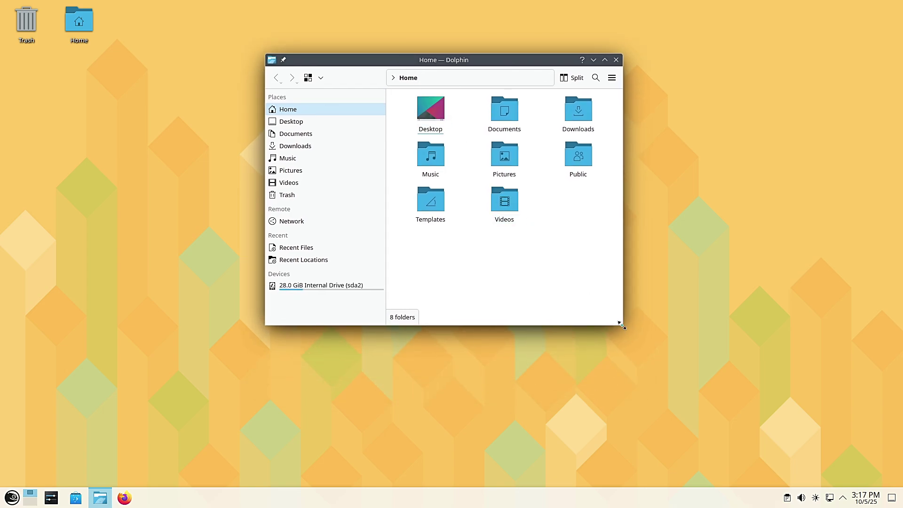
drag(621, 325, 780, 386)
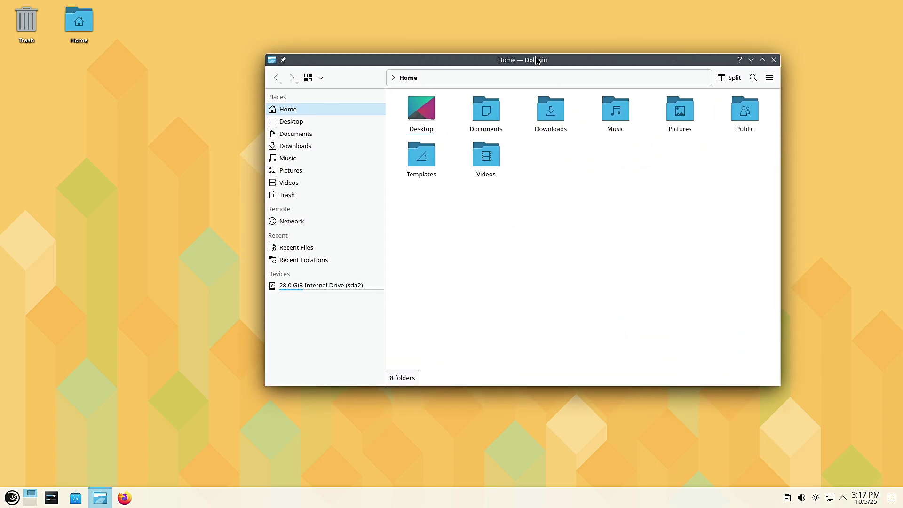
drag(537, 60, 488, 49)
Check the About Dolphin details showing version 25.04.3, then dismiss the dialog
click(720, 67)
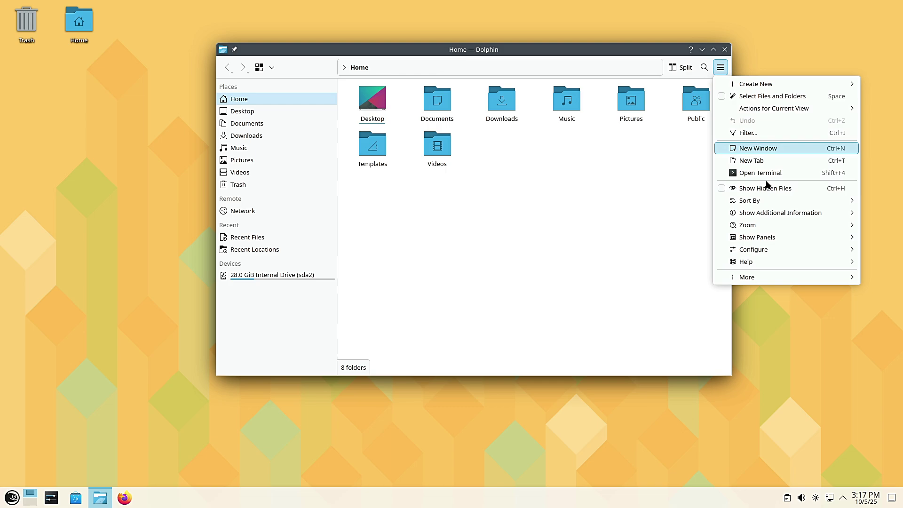
mouse_move(772, 265)
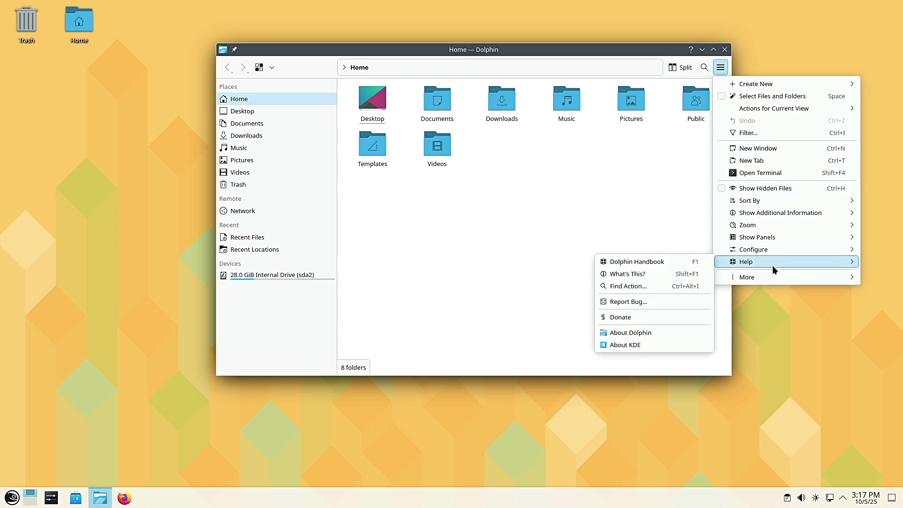
click(635, 334)
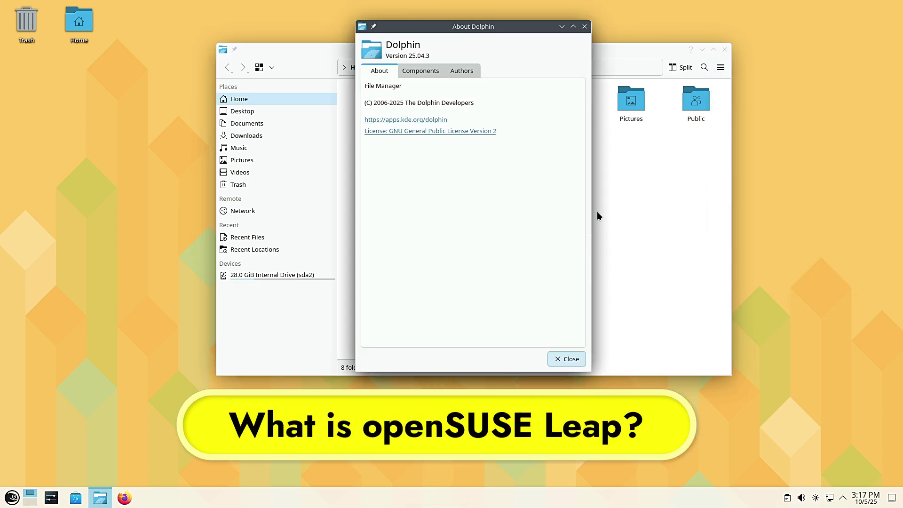
click(585, 27)
Close Dolphin and open System Settings from the launcher on Colors & Themes
click(725, 49)
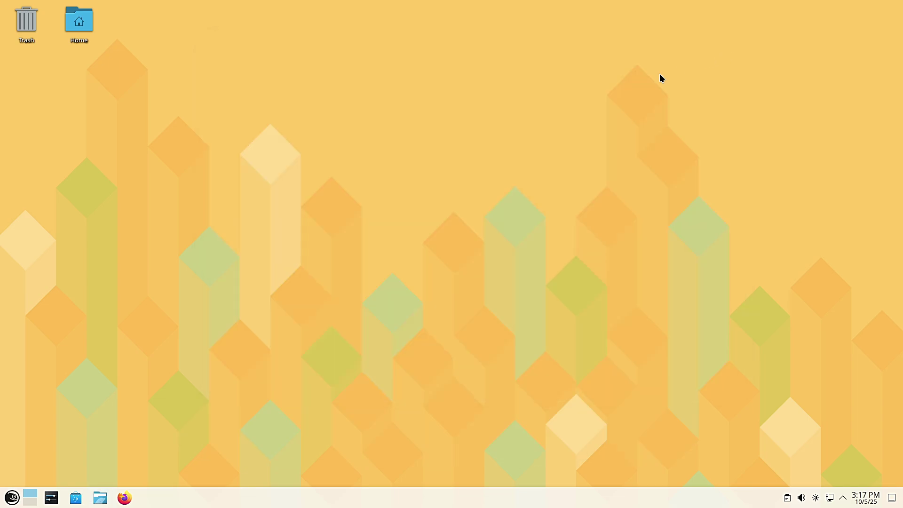
click(11, 497)
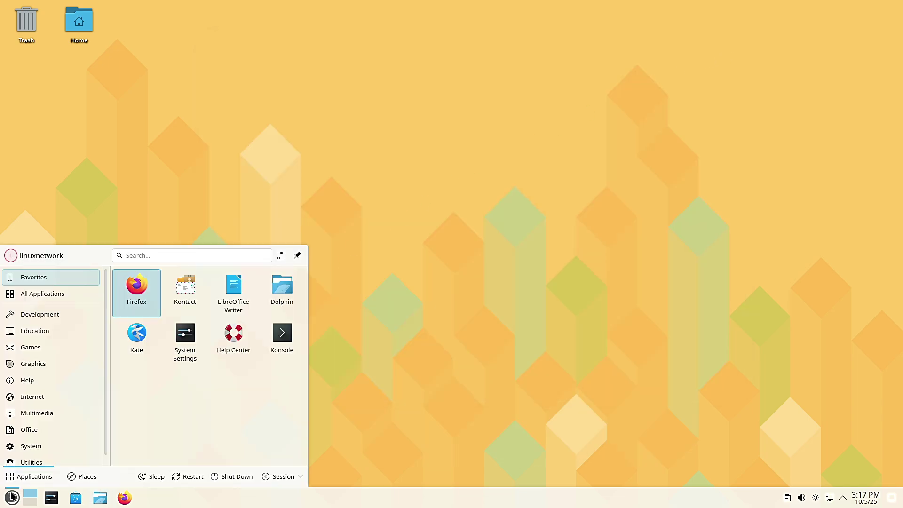
click(53, 497)
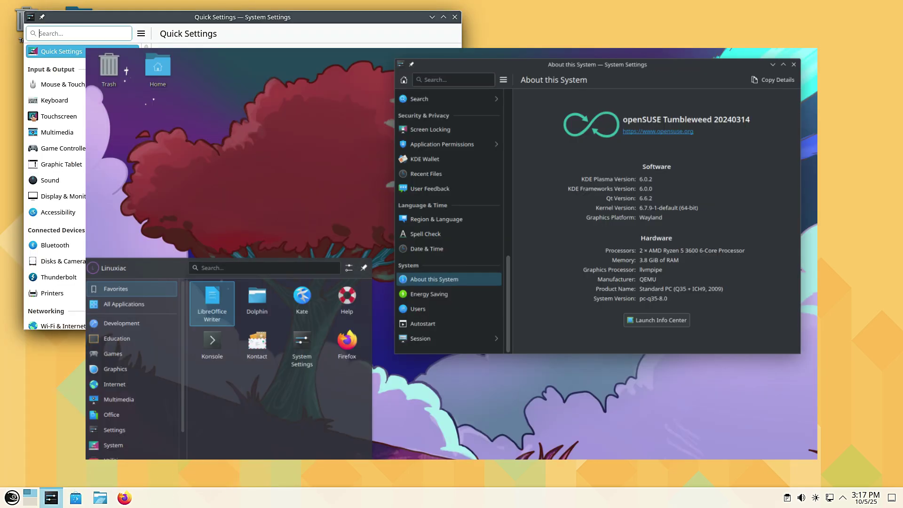
drag(268, 11, 521, 52)
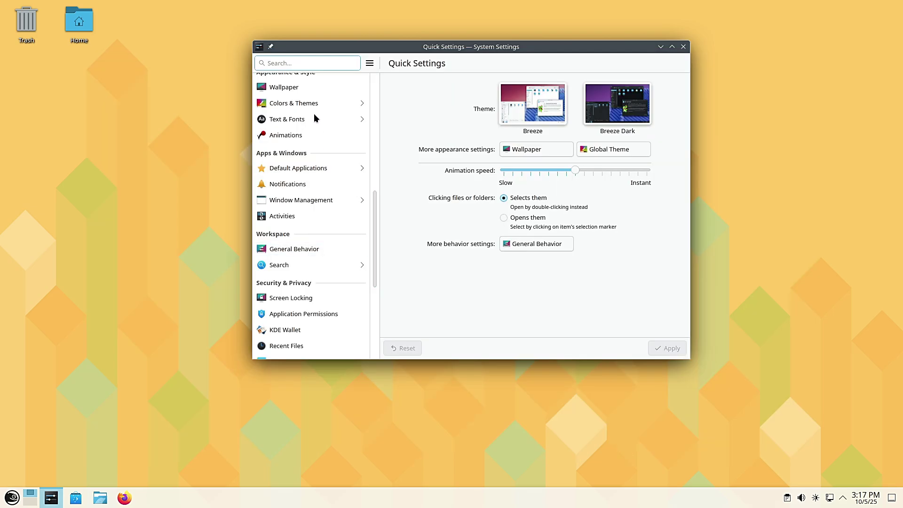
click(305, 99)
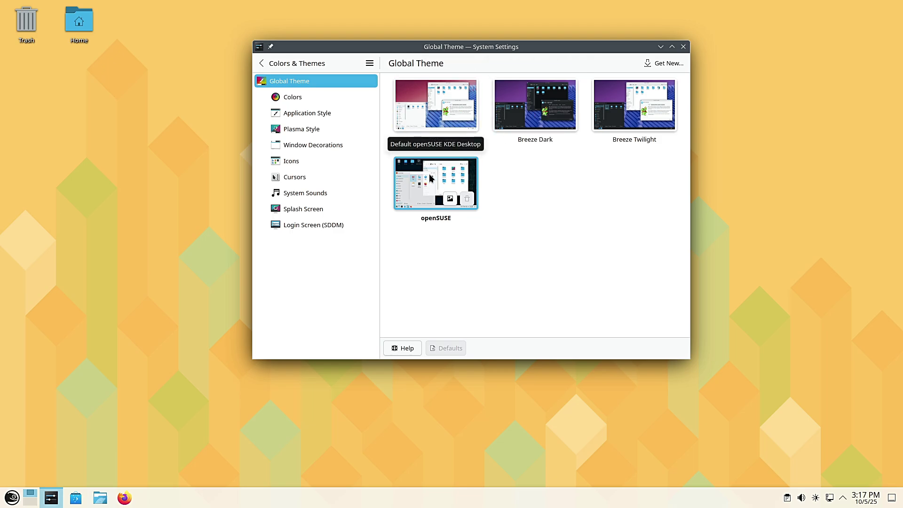
Browse the Application Style, Plasma Style, Window Decorations, Icons and Cursors pages
click(312, 113)
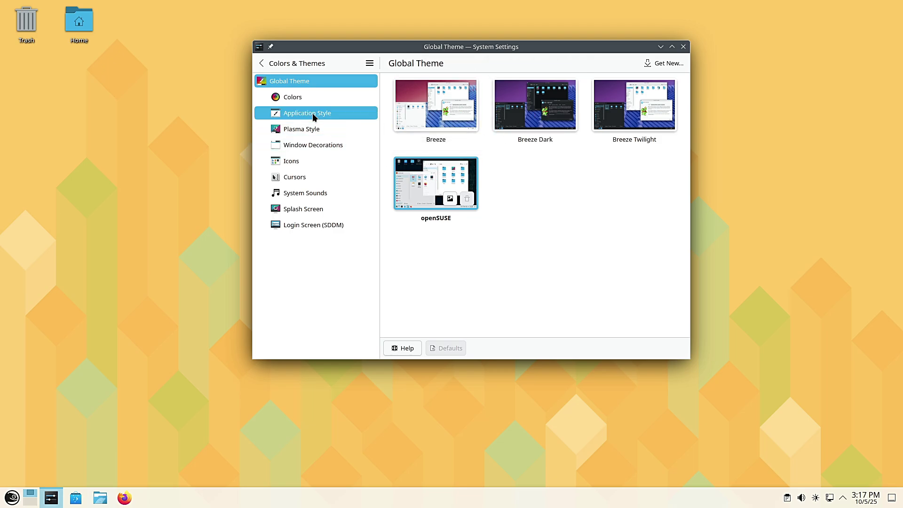
click(308, 131)
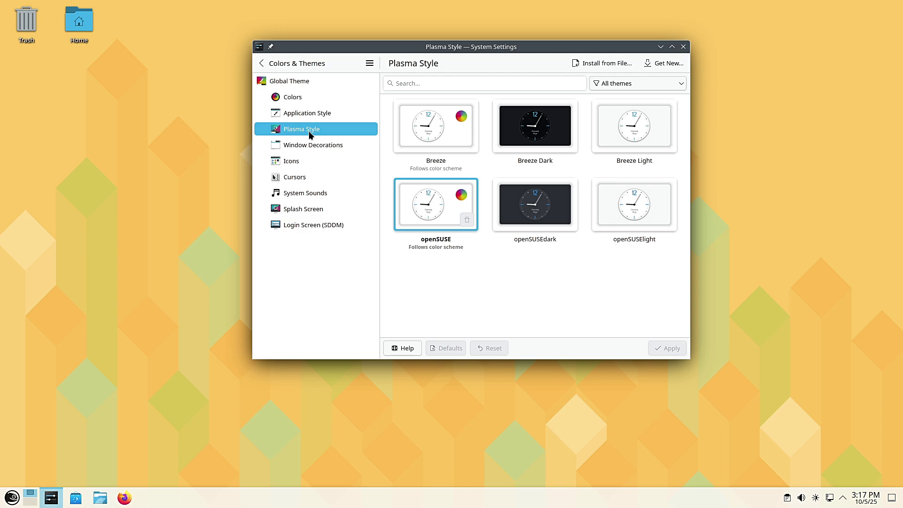
click(307, 146)
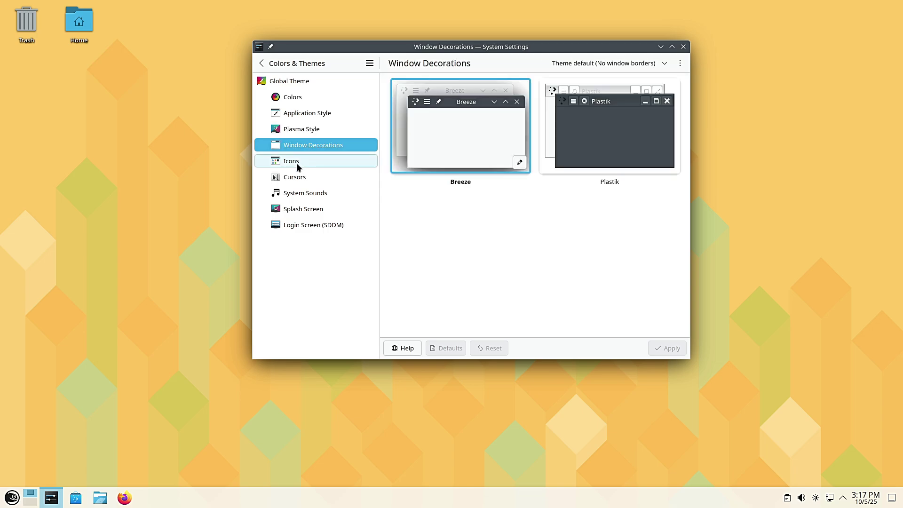
click(296, 164)
click(297, 176)
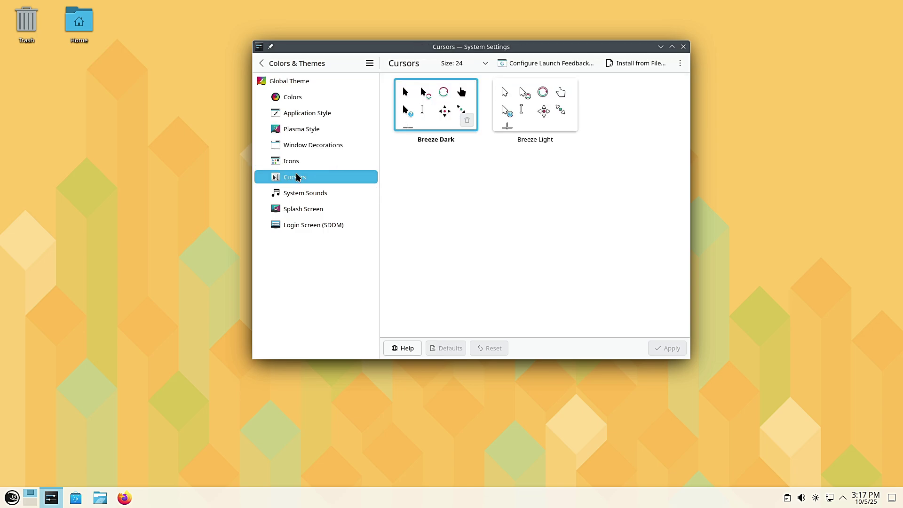
Browse System Sounds, Splash Screen and Login Screen (SDDM), then scroll the Colors schemes
click(294, 194)
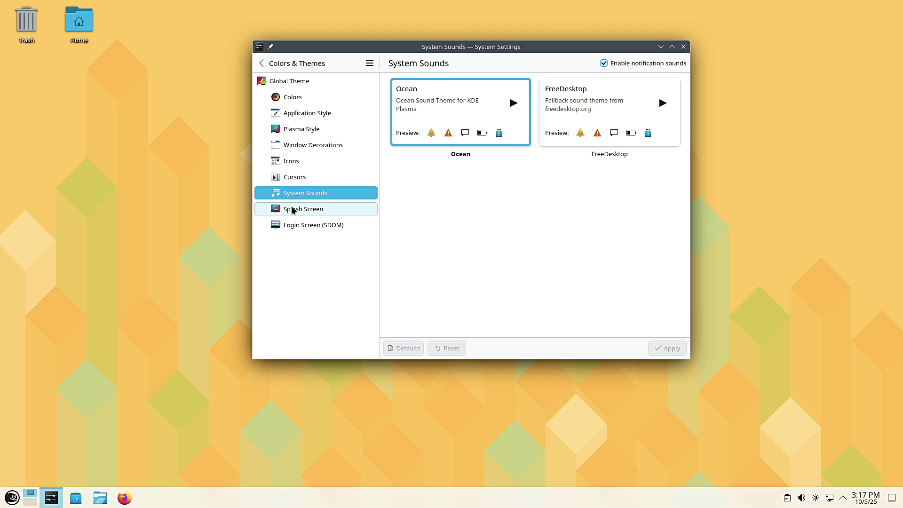
click(292, 210)
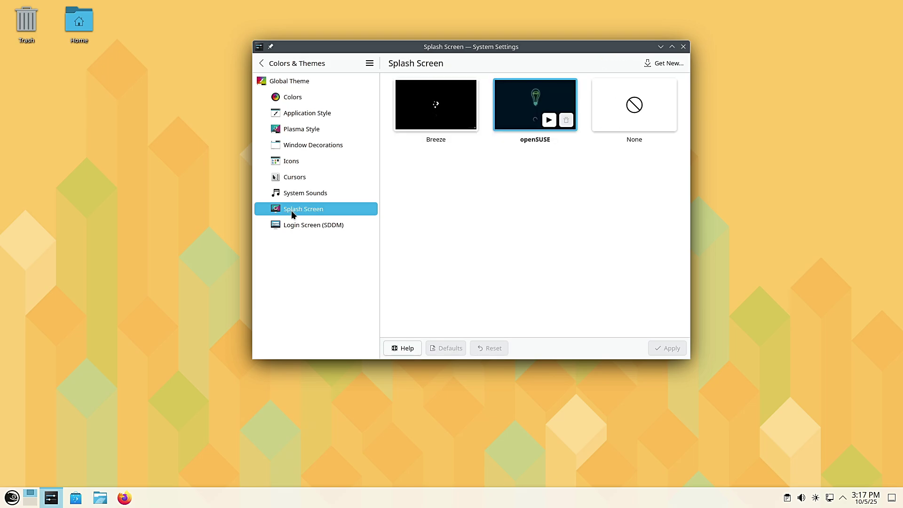
click(291, 225)
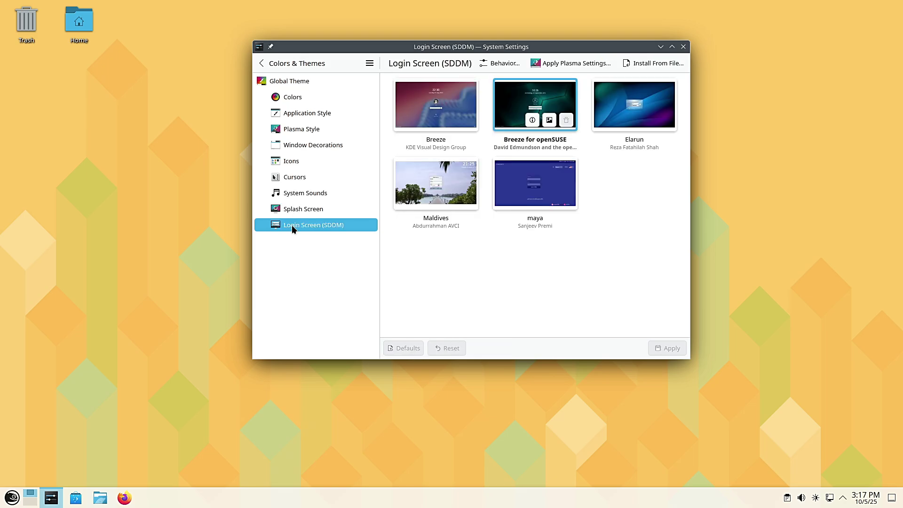
click(294, 97)
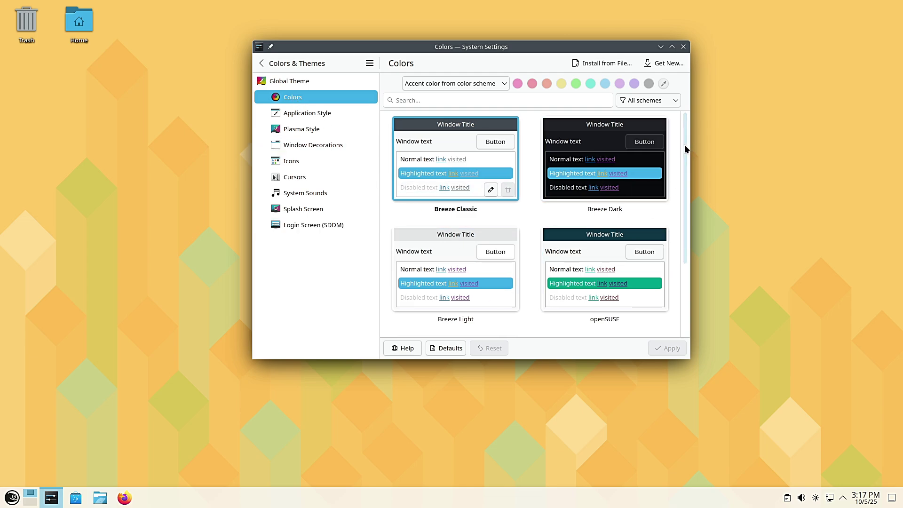
drag(684, 145, 681, 208)
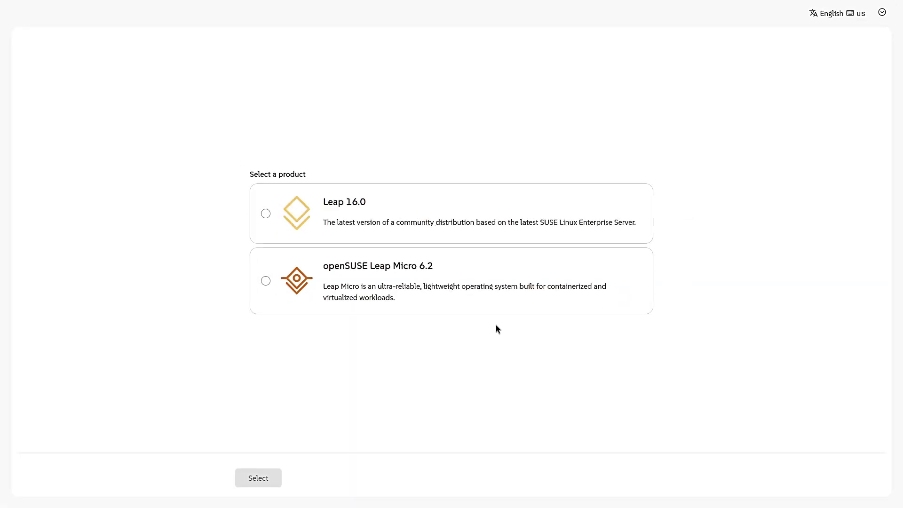
Select Leap 16.0 as the installation product, then go to the Hostname settings
click(266, 214)
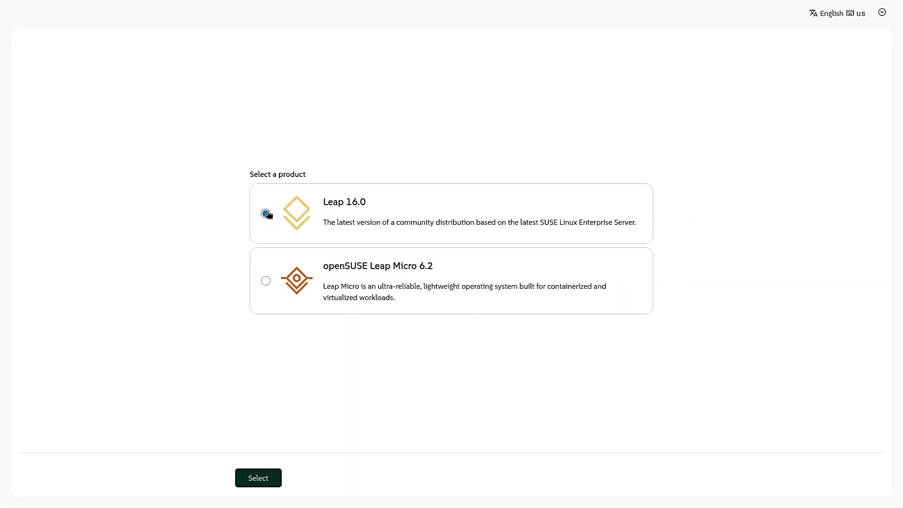
click(269, 476)
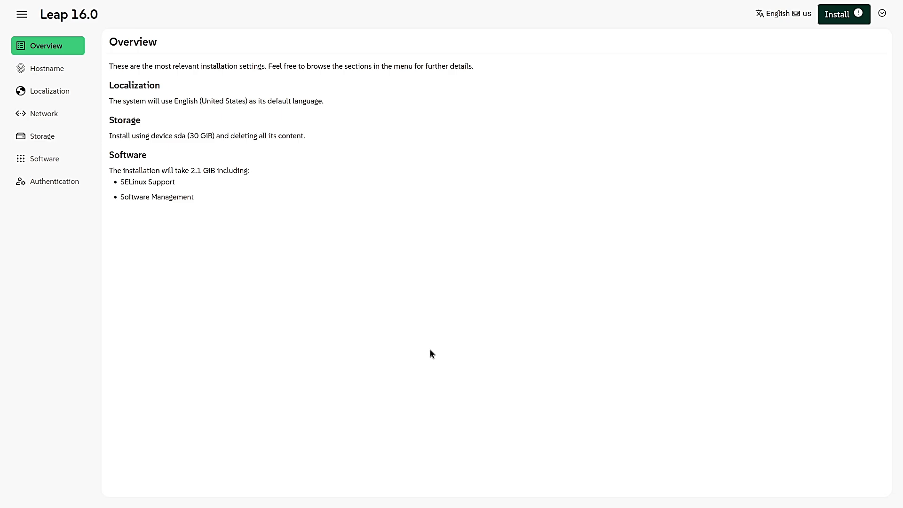
click(56, 70)
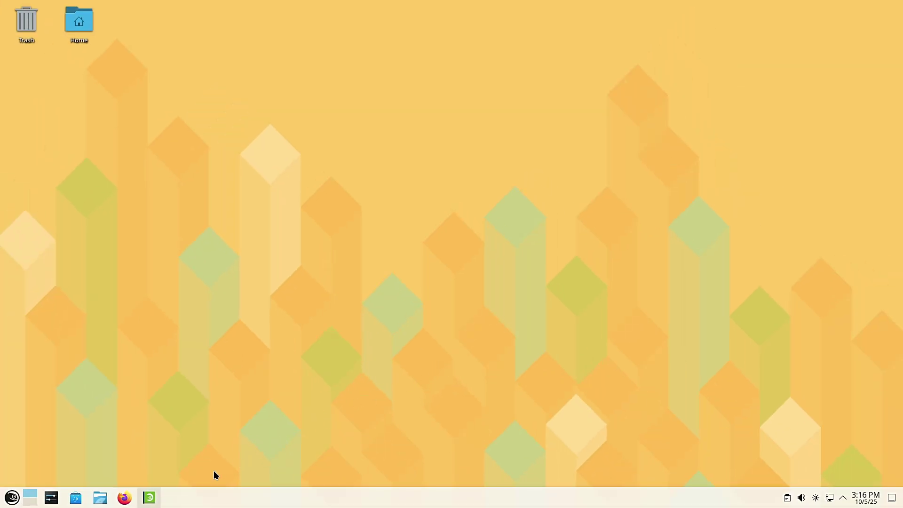
click(151, 501)
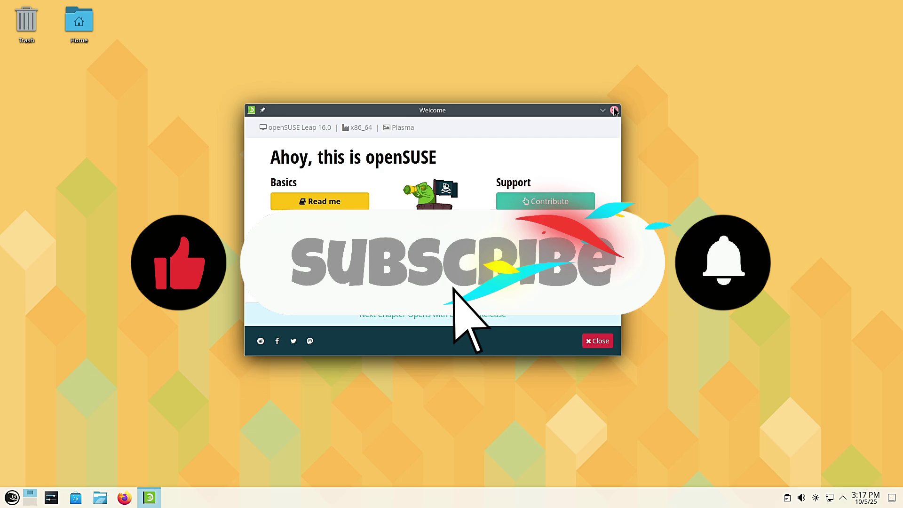
click(615, 112)
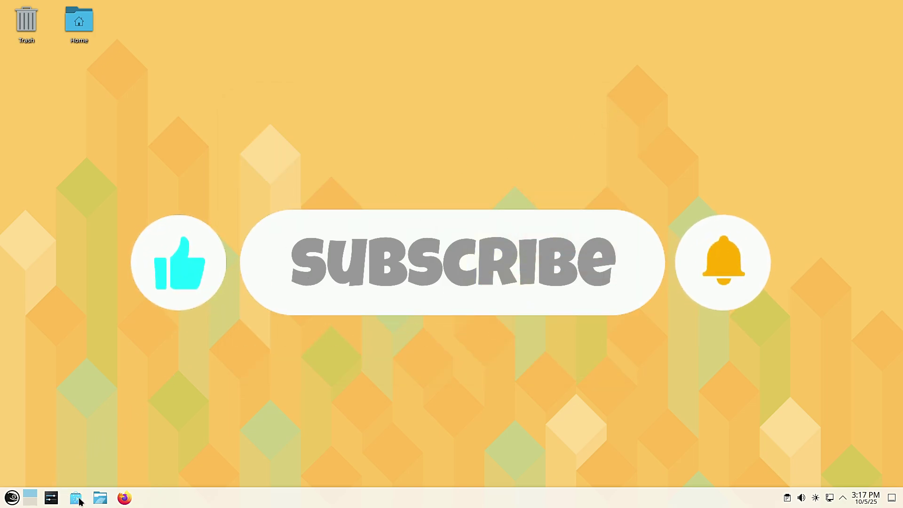
Open Dolphin on the Home folder and enlarge its window
click(100, 498)
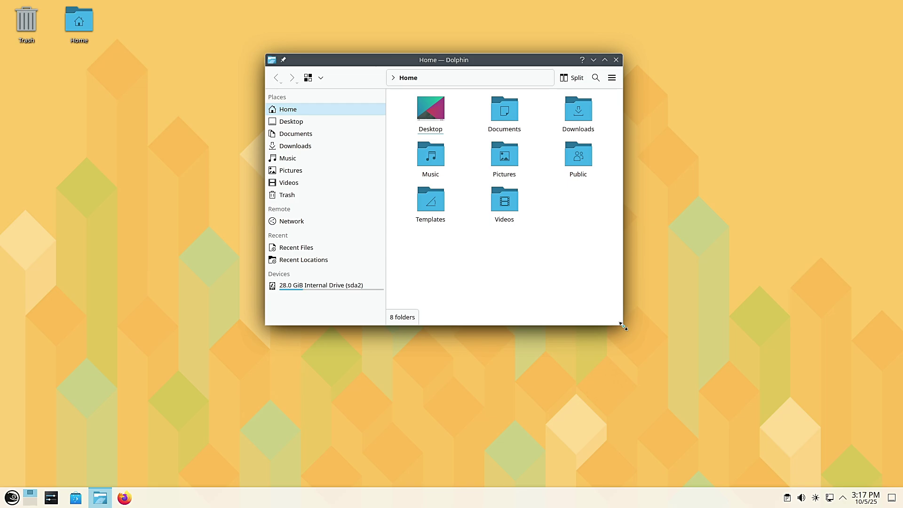
drag(617, 325, 780, 385)
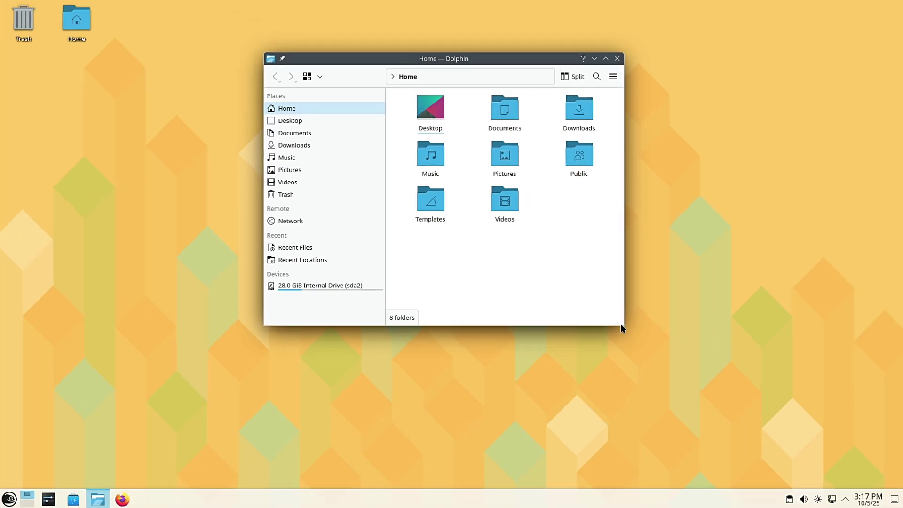
Enlarge Dolphin, read About Dolphin showing version 25.04.3, then close Dolphin
drag(620, 324, 781, 387)
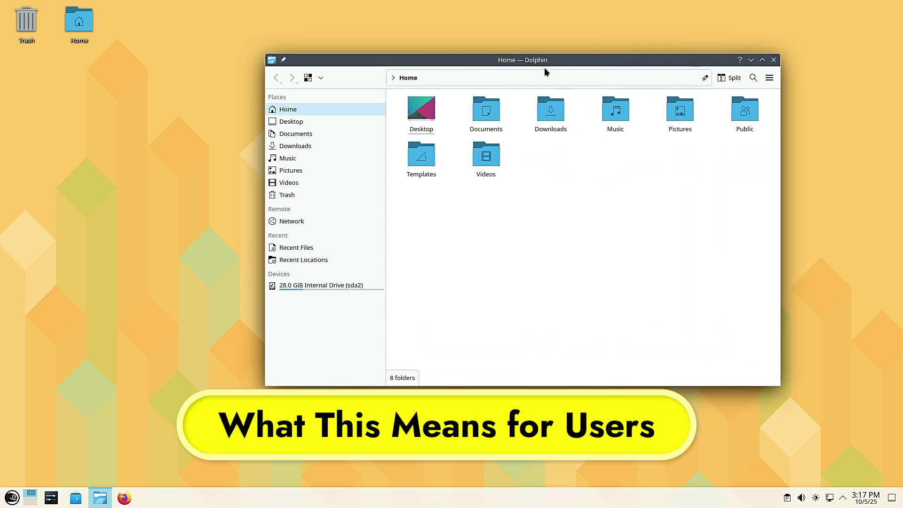
drag(538, 60, 489, 50)
click(719, 70)
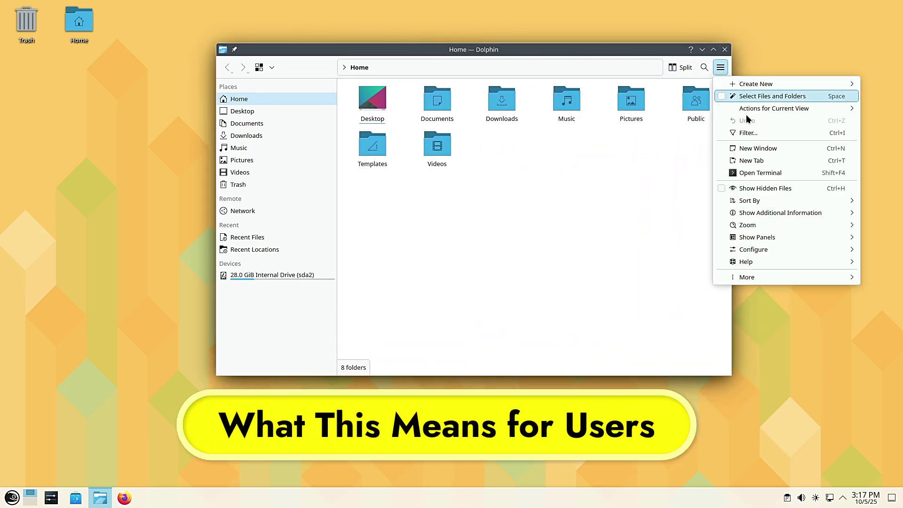
mouse_move(748, 262)
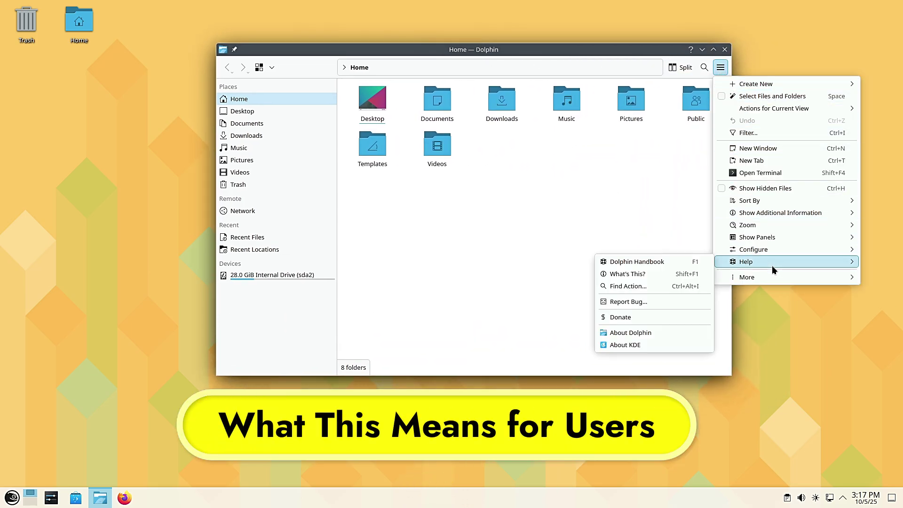
click(631, 332)
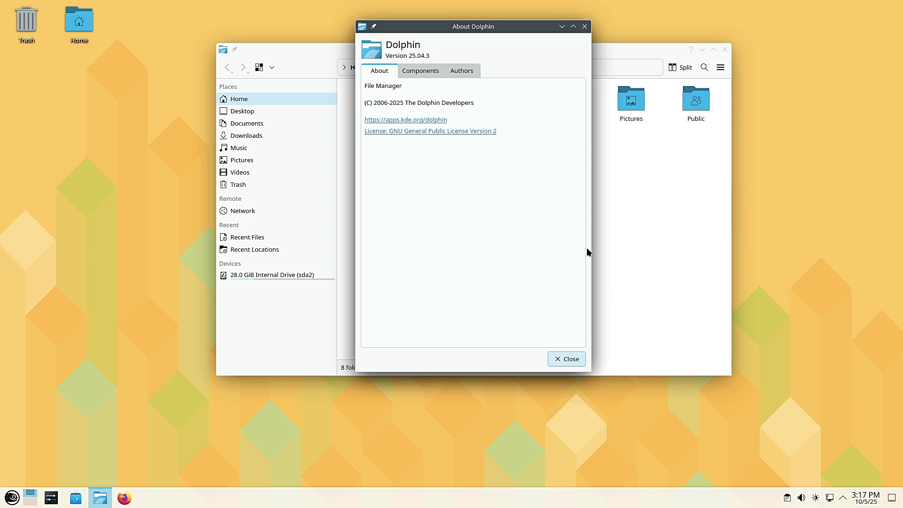
click(584, 26)
click(725, 49)
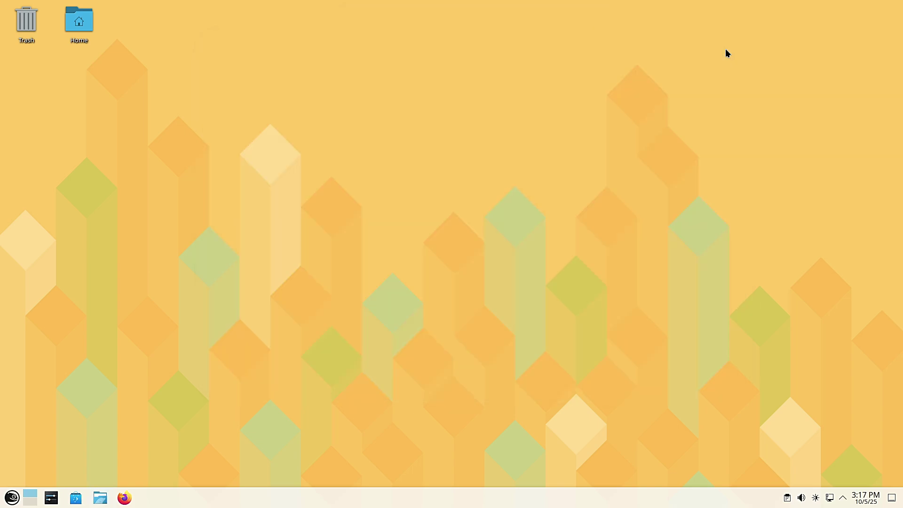
Relaunch System Settings, centre its window, and show the Colors & Themes Global Theme page
click(12, 497)
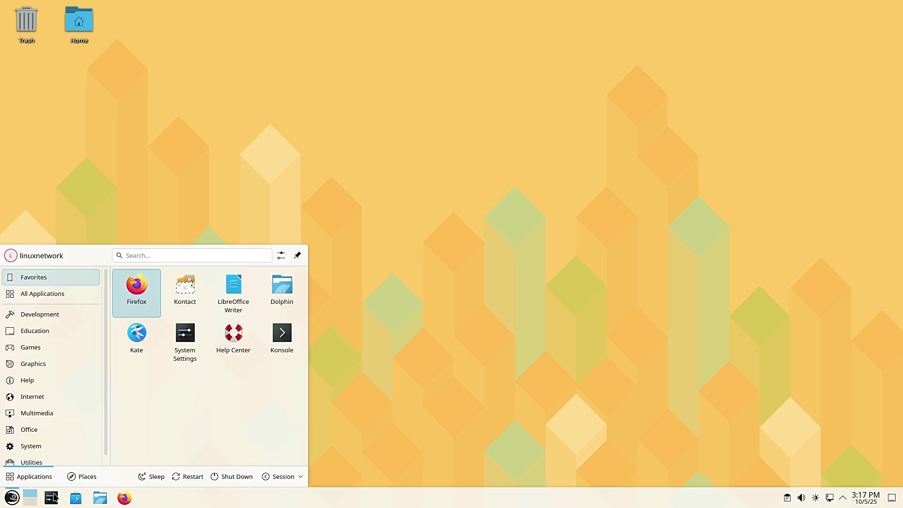
click(384, 408)
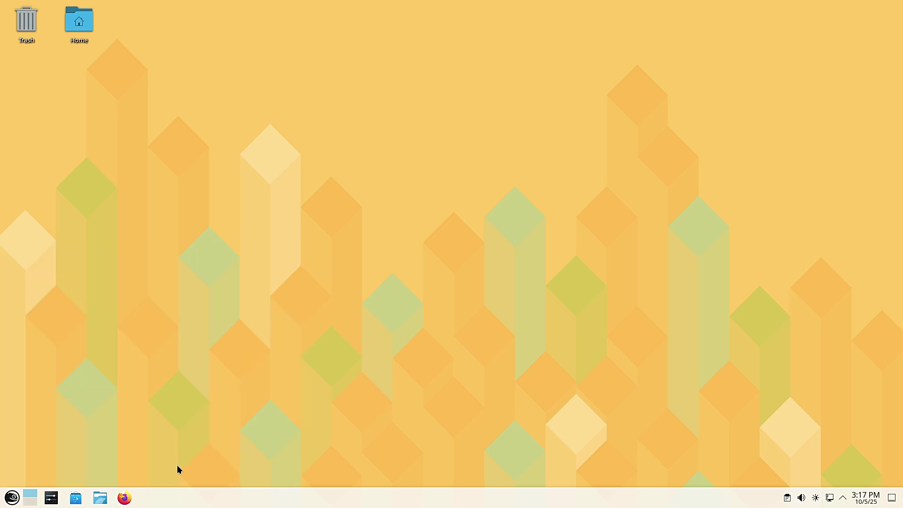
click(52, 498)
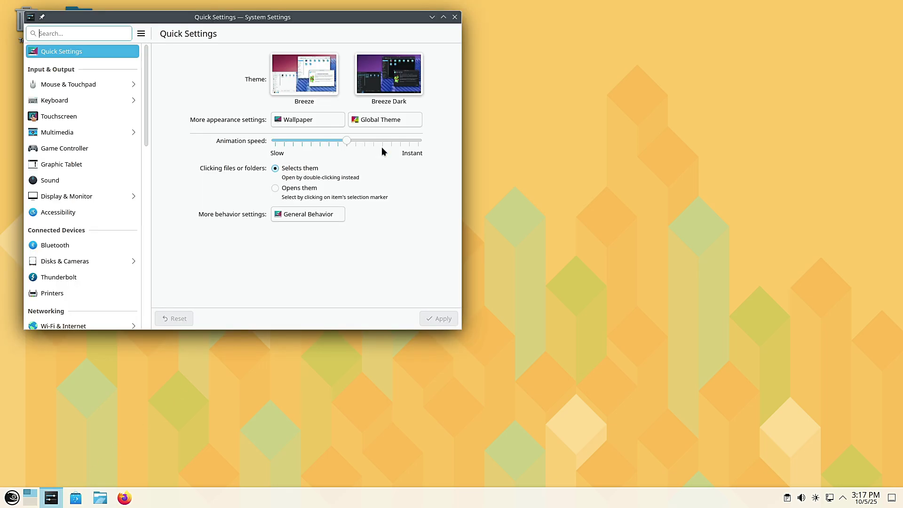
drag(266, 21, 494, 51)
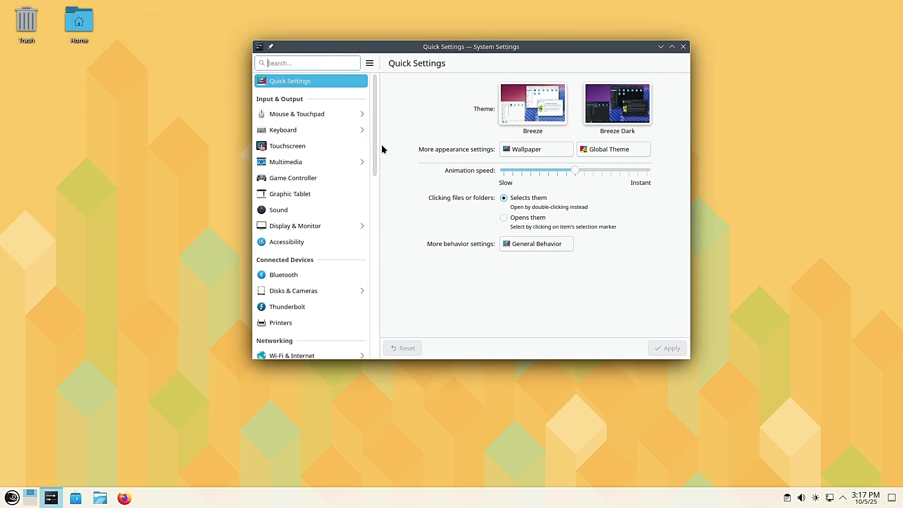
drag(382, 145, 371, 256)
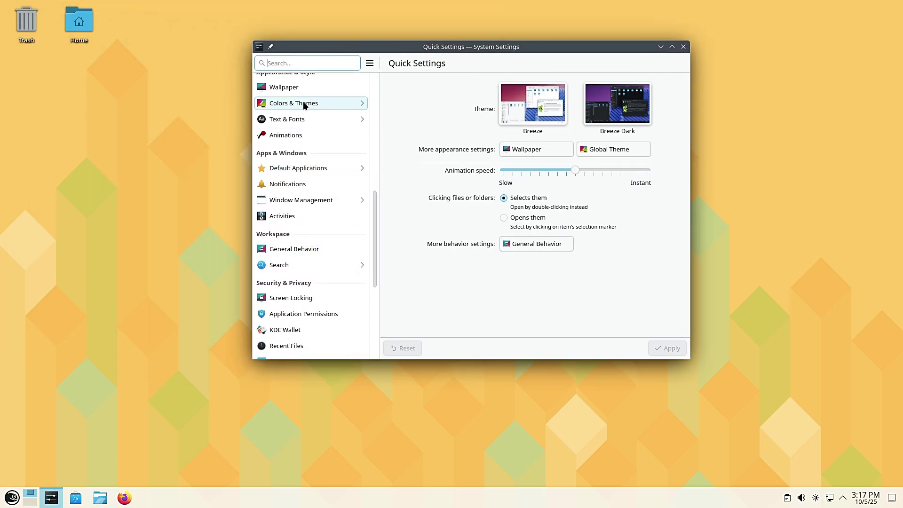
click(303, 101)
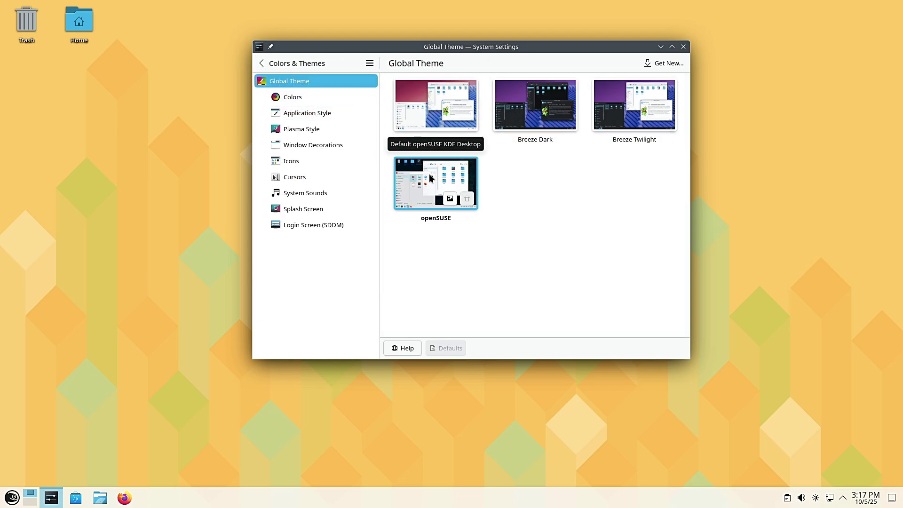
View the Plasma Style themes and the downloadable Sweet KDE style, then close that window
click(312, 113)
click(309, 130)
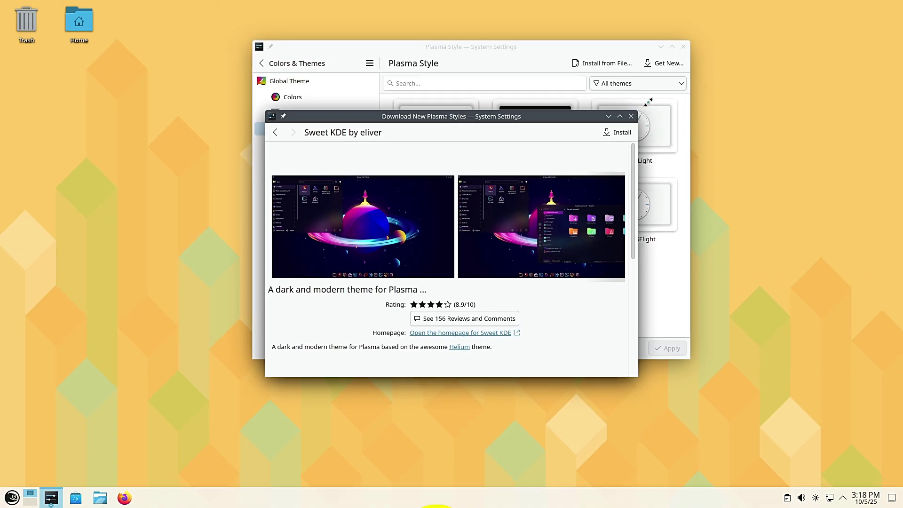
drag(637, 109, 787, 62)
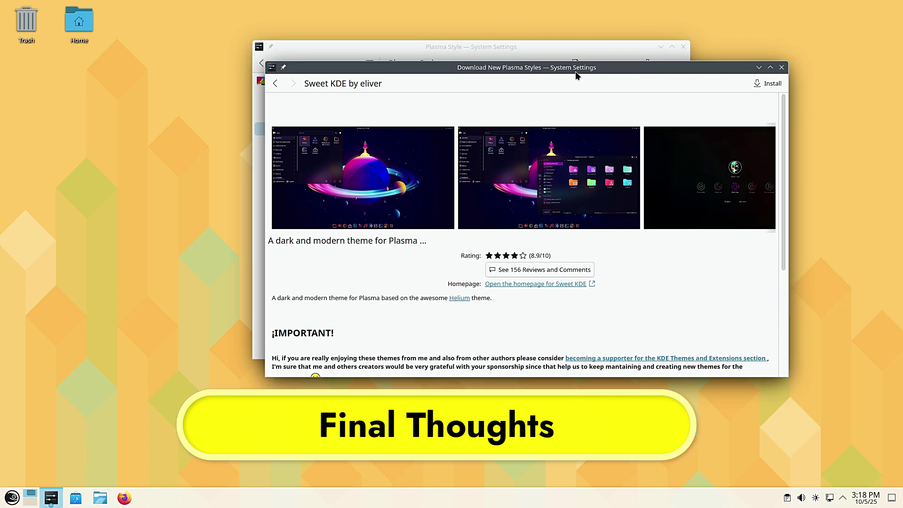
drag(575, 72, 487, 76)
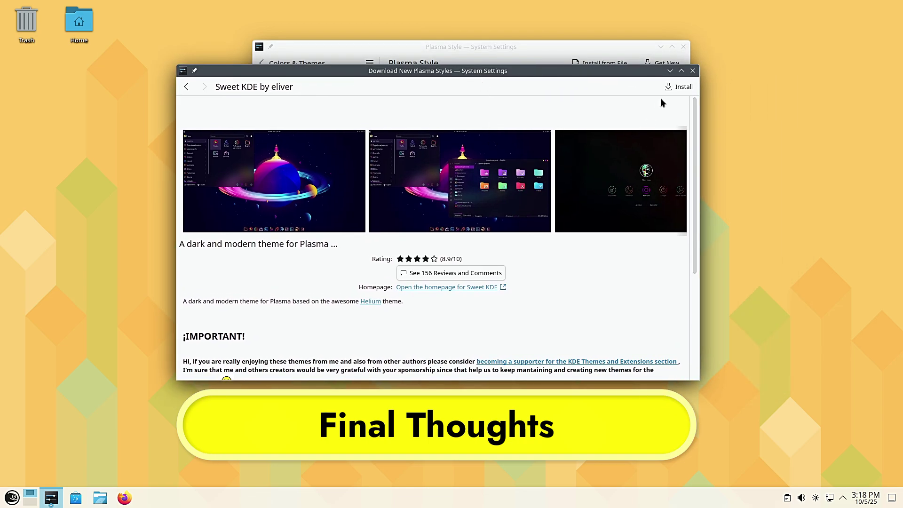
click(691, 71)
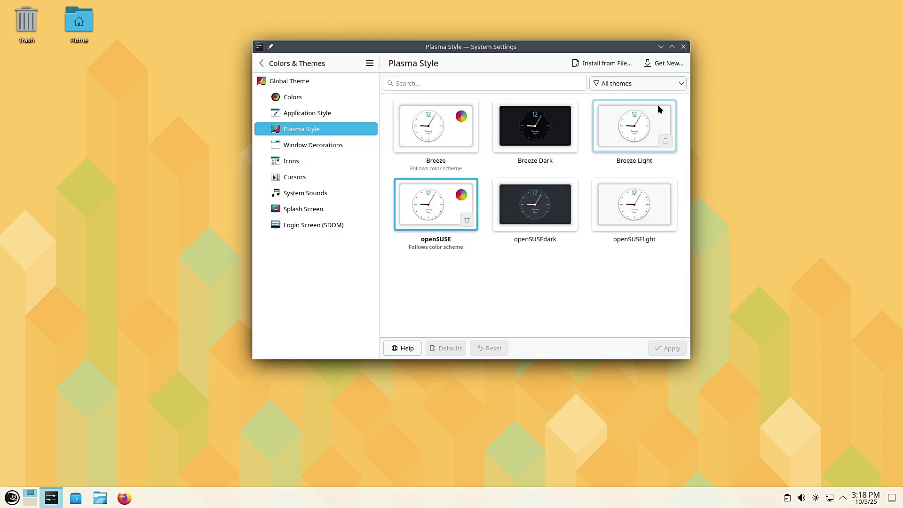
click(683, 47)
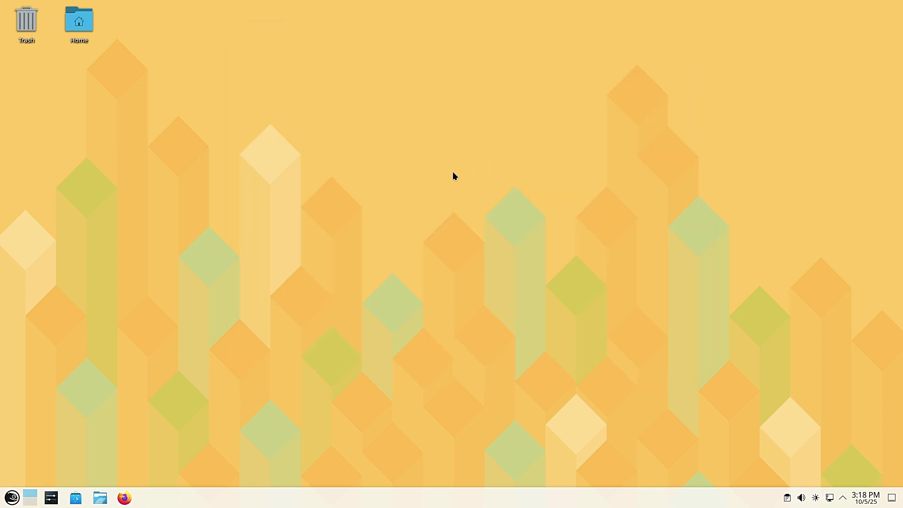
right_click(292, 162)
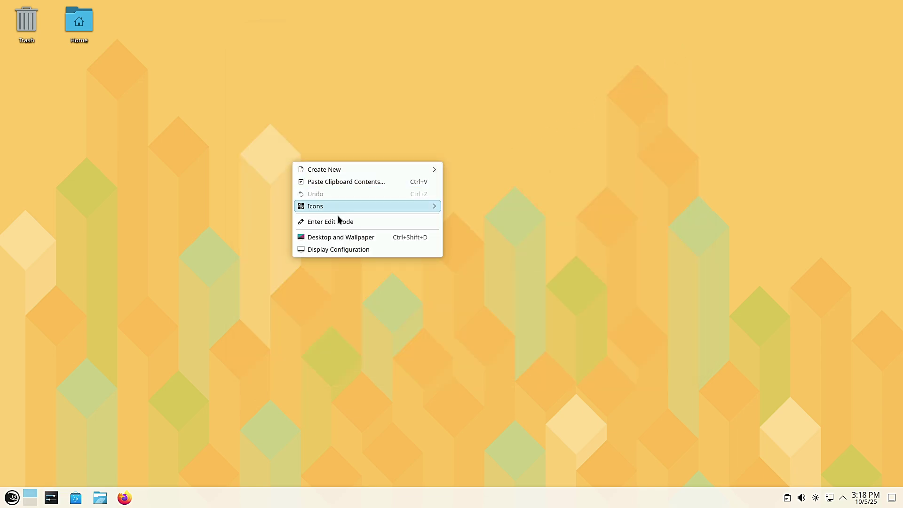
click(357, 238)
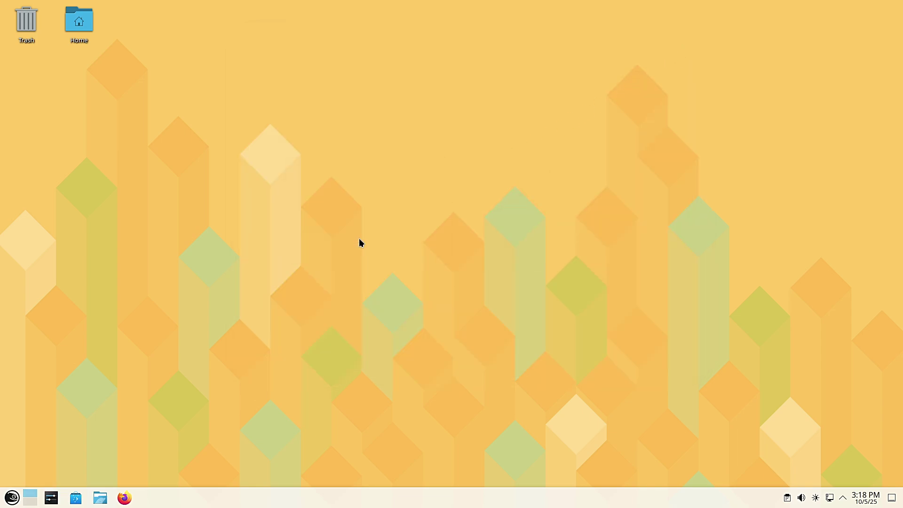
drag(621, 379, 842, 424)
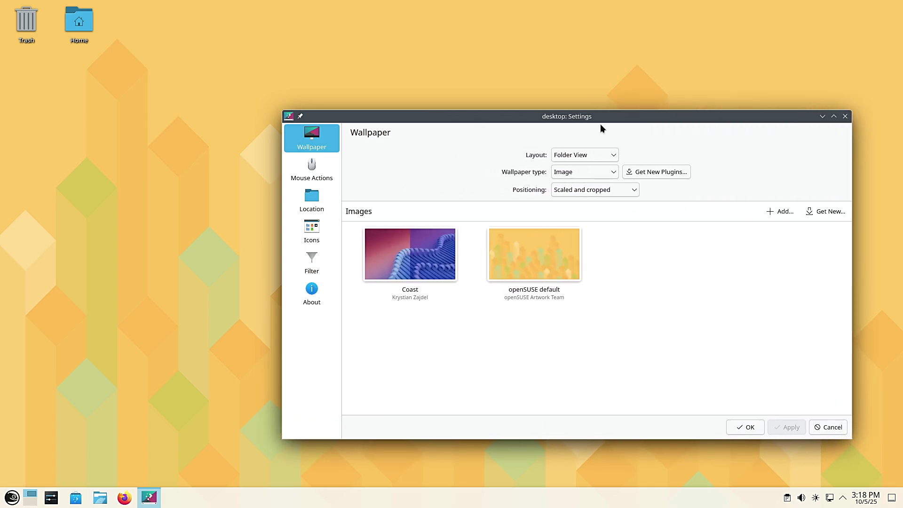
drag(588, 118, 489, 64)
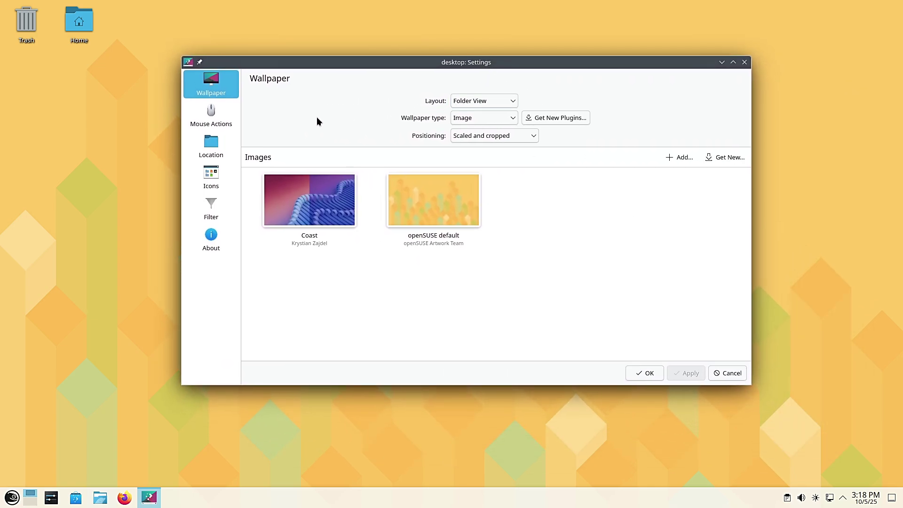
click(207, 118)
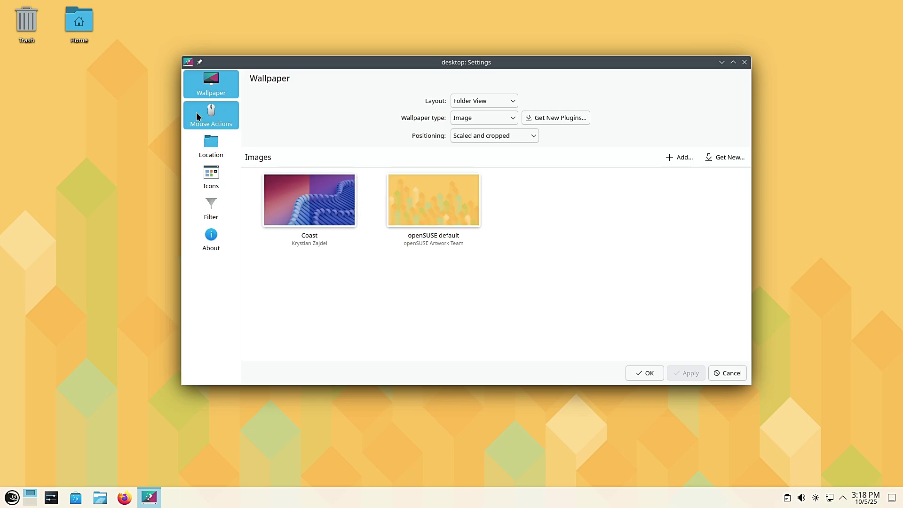
click(204, 149)
click(210, 173)
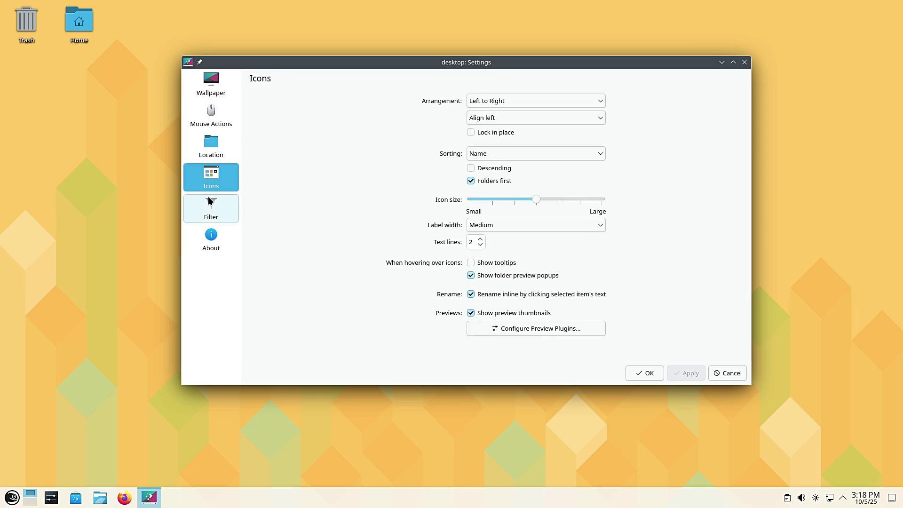
click(210, 201)
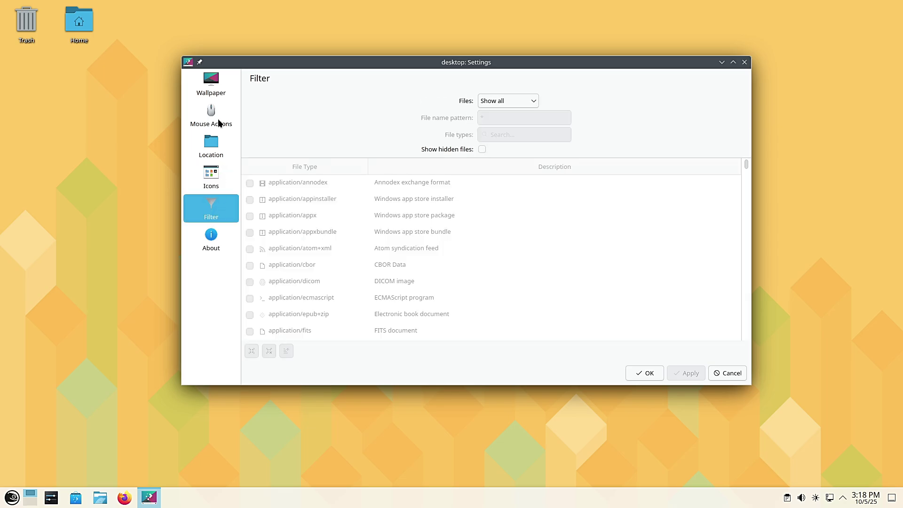
click(230, 91)
click(744, 62)
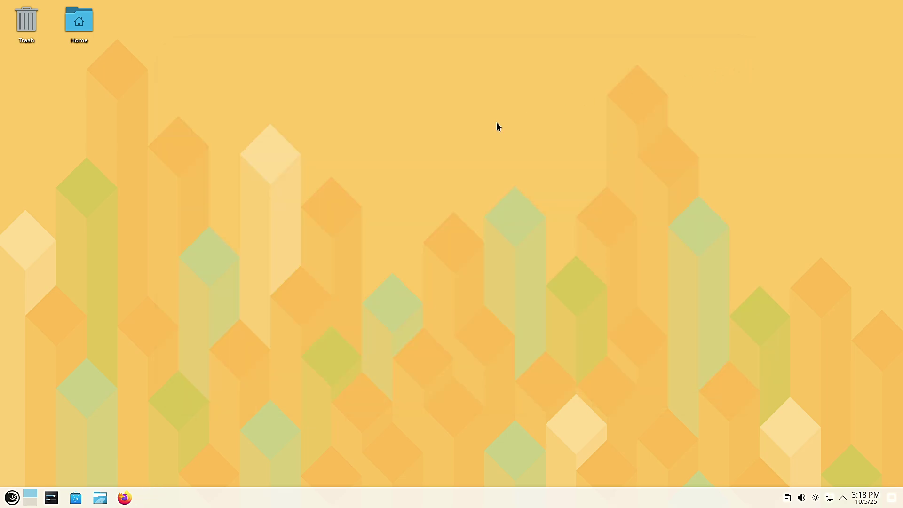